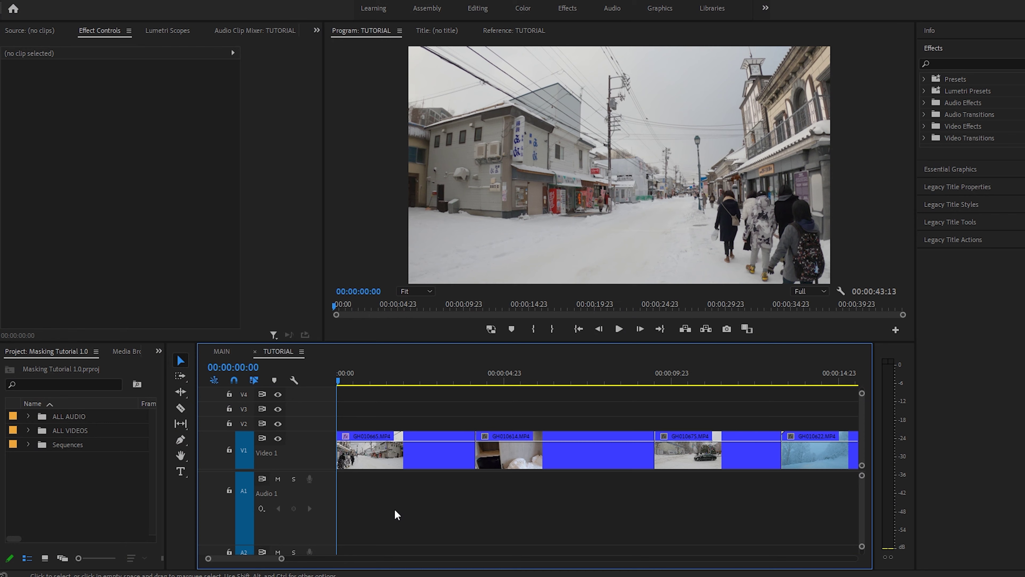
# - Play the TUTORIAL sequence from the start to preview it
pyautogui.press('space')
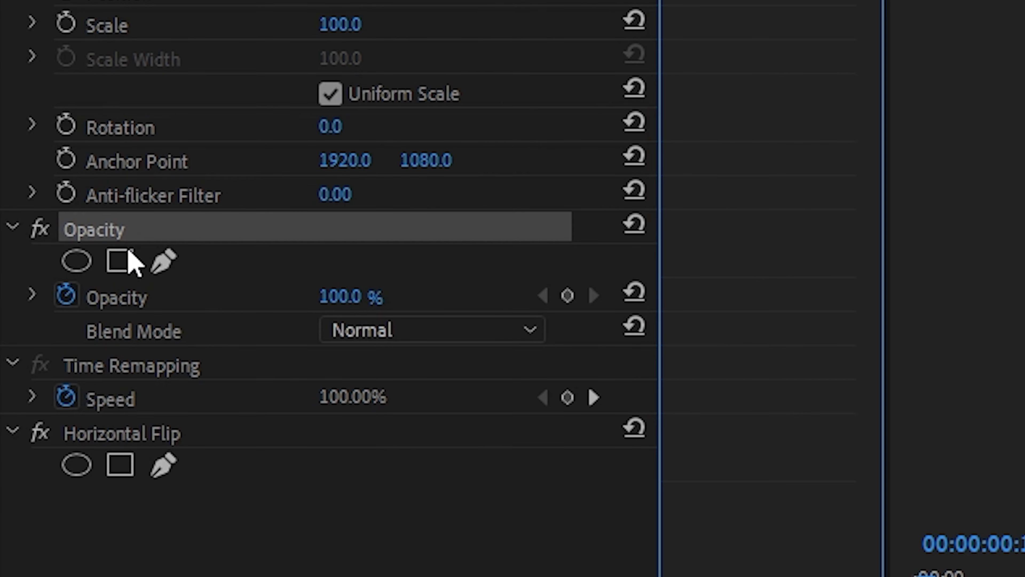
# - At 10% monitor zoom, draw an inverted Opacity pen mask around the frame and keyframe Mask Path
pyautogui.click(163, 265)
pyautogui.click(416, 291)
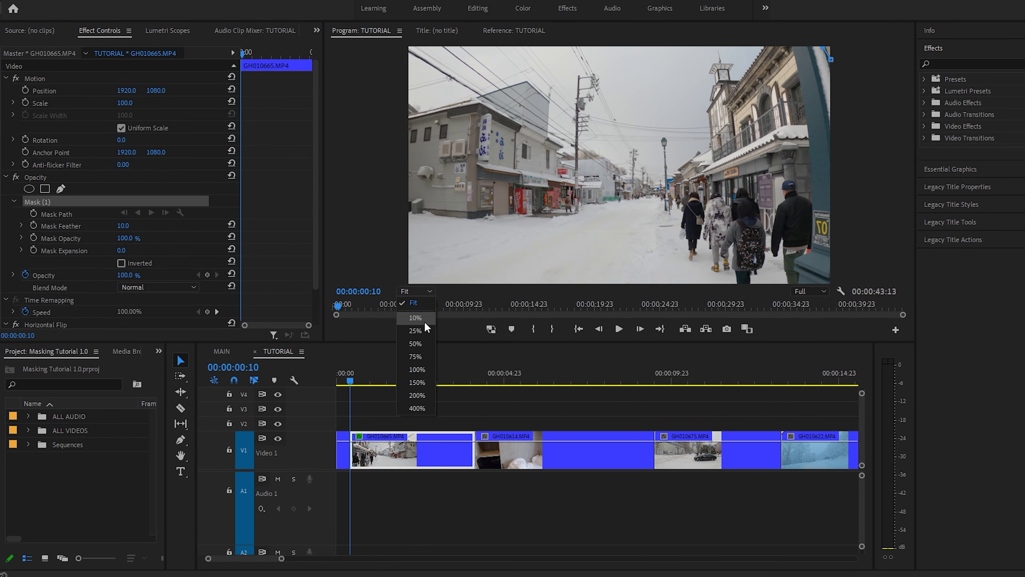
pyautogui.click(426, 320)
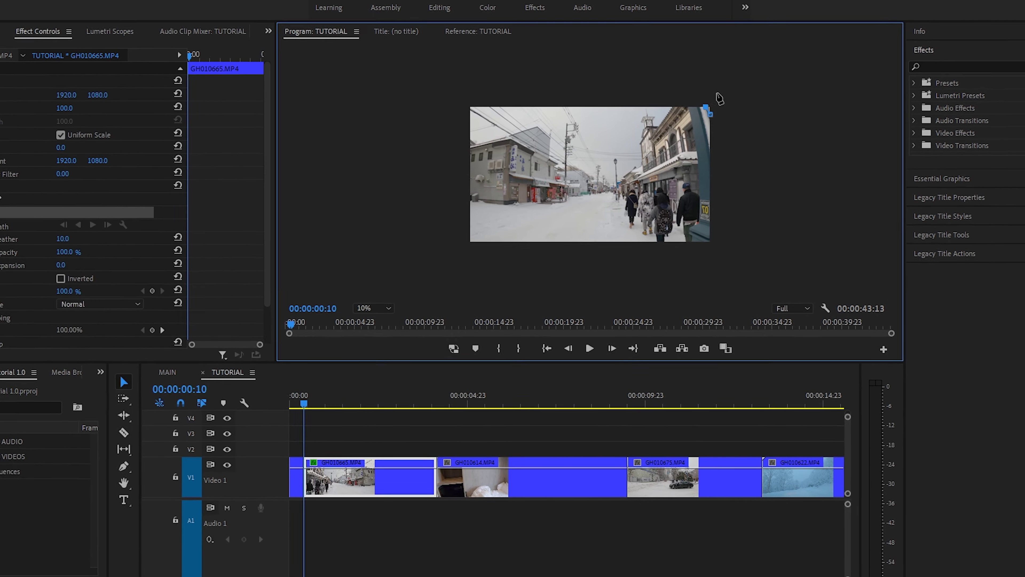
pyautogui.click(744, 88)
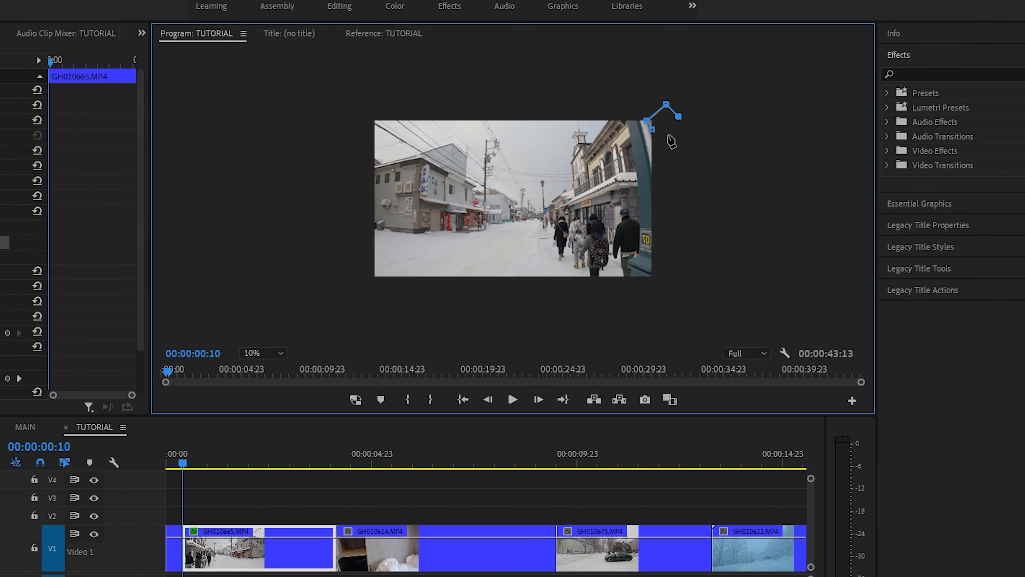
pyautogui.click(648, 122)
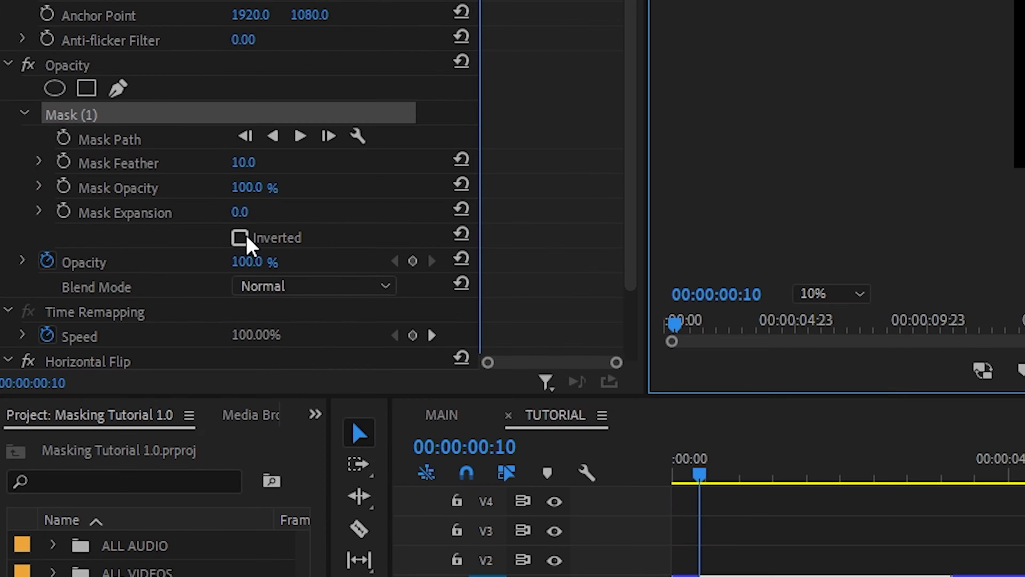
pyautogui.click(241, 238)
pyautogui.click(63, 138)
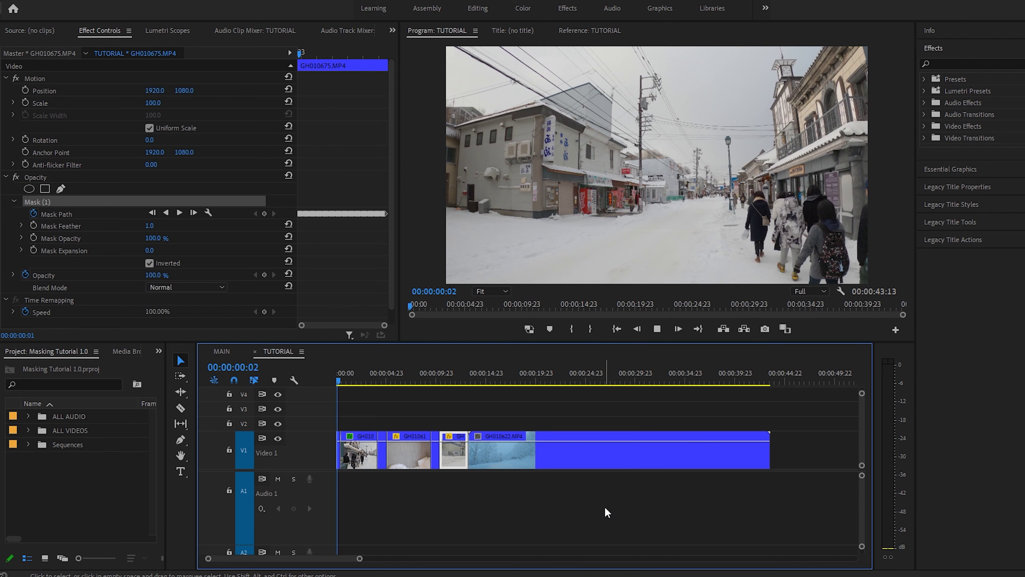
# - Play the masked GH010675.MP4 clip and stop at 00:00:11:16 on the traffic light
pyautogui.press('space')
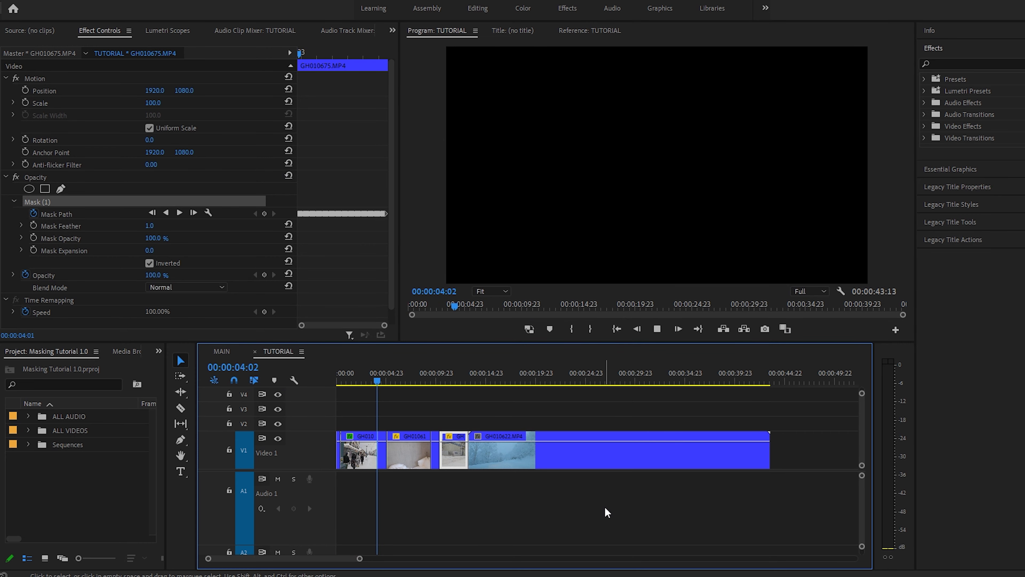
pyautogui.scroll(3, 547, 513)
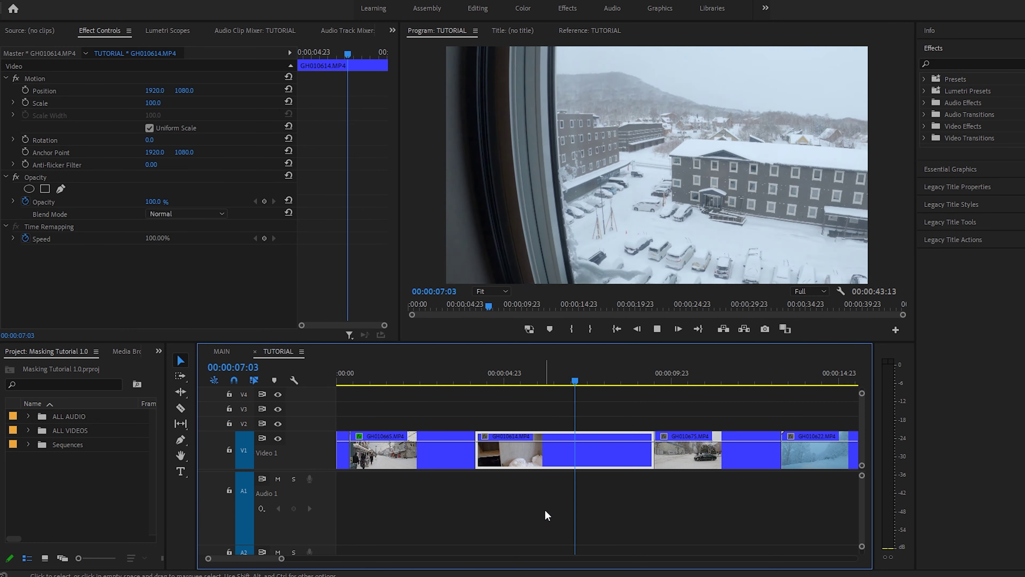
pyautogui.press('space')
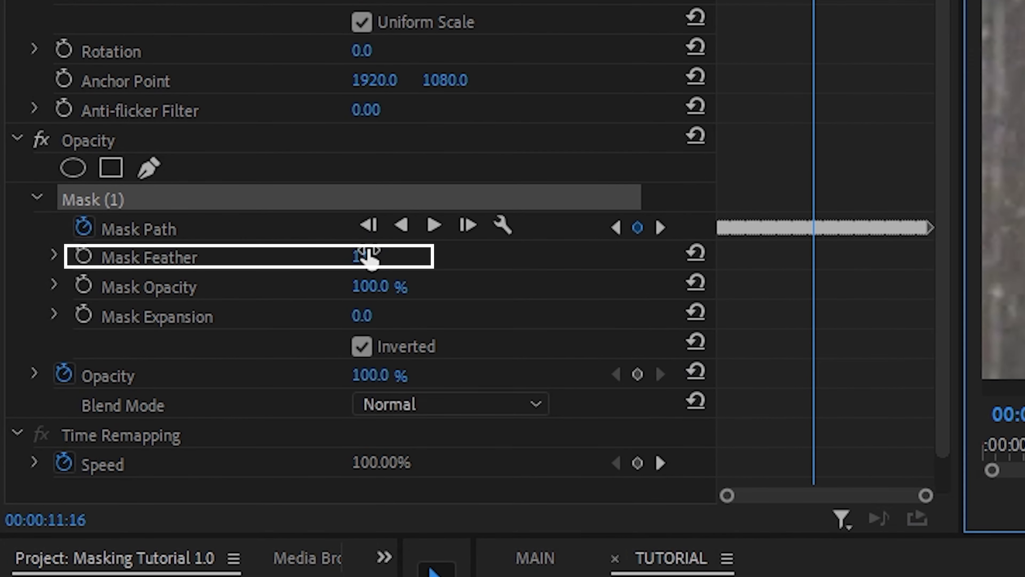
# - Soften the traffic-light mask's feather and lower its expansion to pull it inward
pyautogui.moveTo(368, 257); pyautogui.dragTo(355, 257)
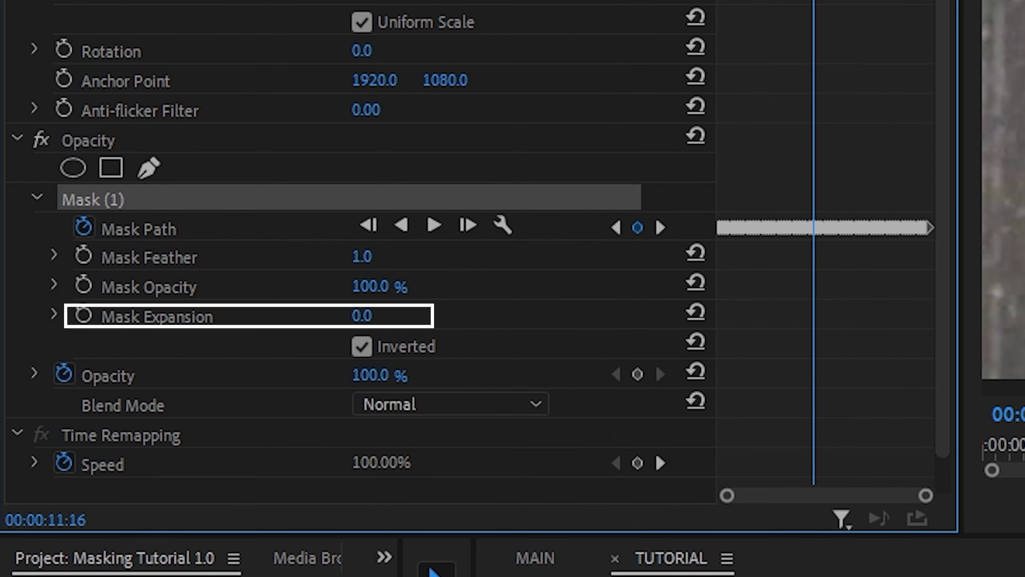
pyautogui.moveTo(366, 315); pyautogui.dragTo(345, 315)
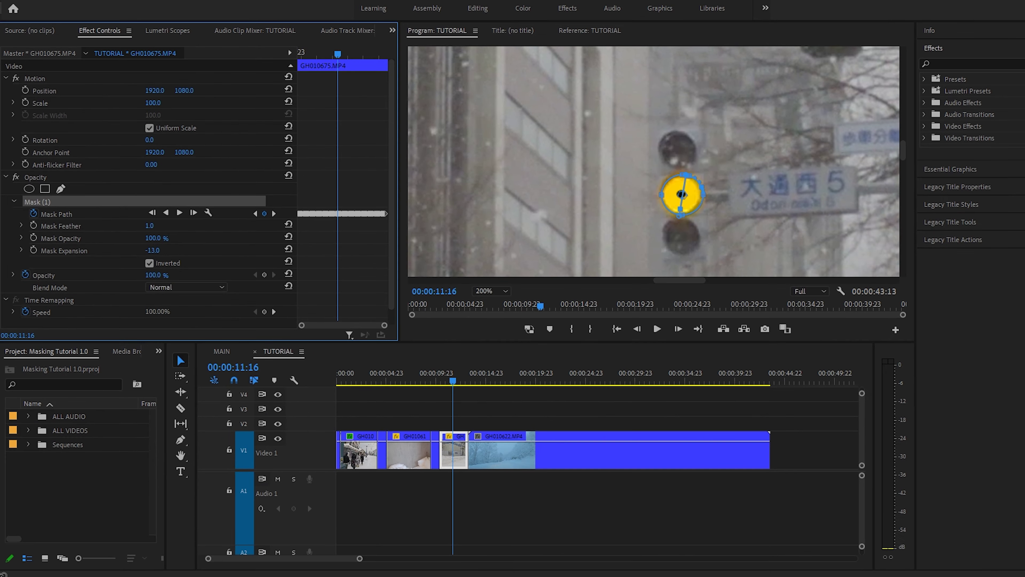
pyautogui.moveTo(153, 250); pyautogui.dragTo(174, 250)
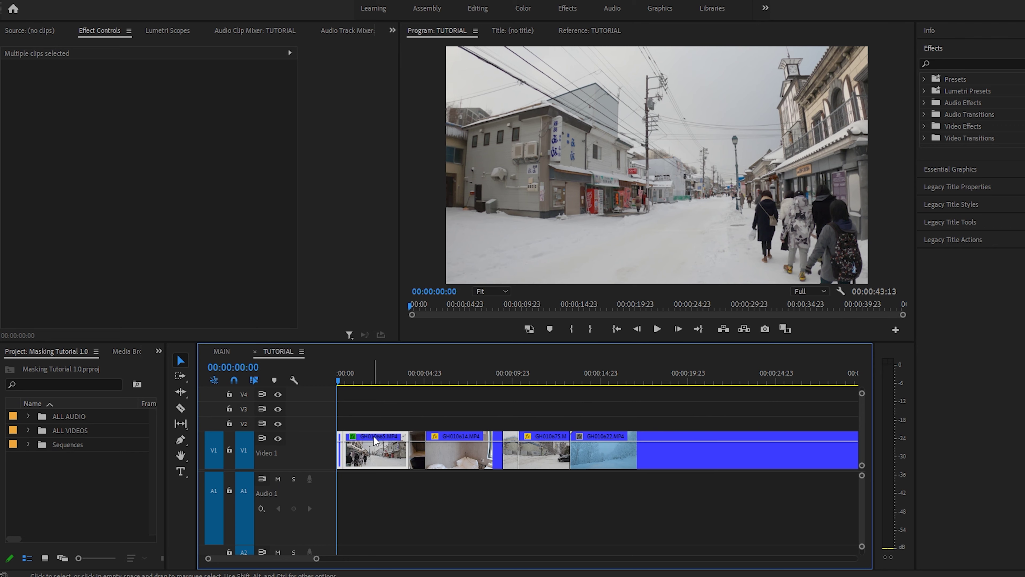
# - Stagger the first three clips up onto tracks V4, V3 and V2
pyautogui.moveTo(375, 440); pyautogui.dragTo(367, 402)
pyautogui.moveTo(470, 448); pyautogui.dragTo(470, 418)
pyautogui.moveTo(557, 442); pyautogui.dragTo(557, 427)
# - Nest the V4 clip as Nest Video 1
pyautogui.press('-')
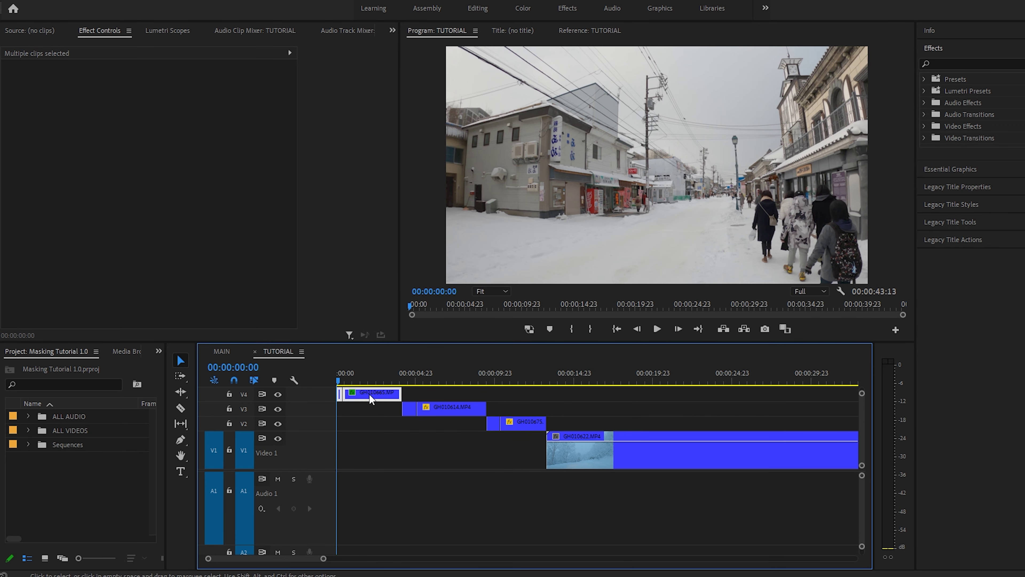
pyautogui.rightClick(370, 403)
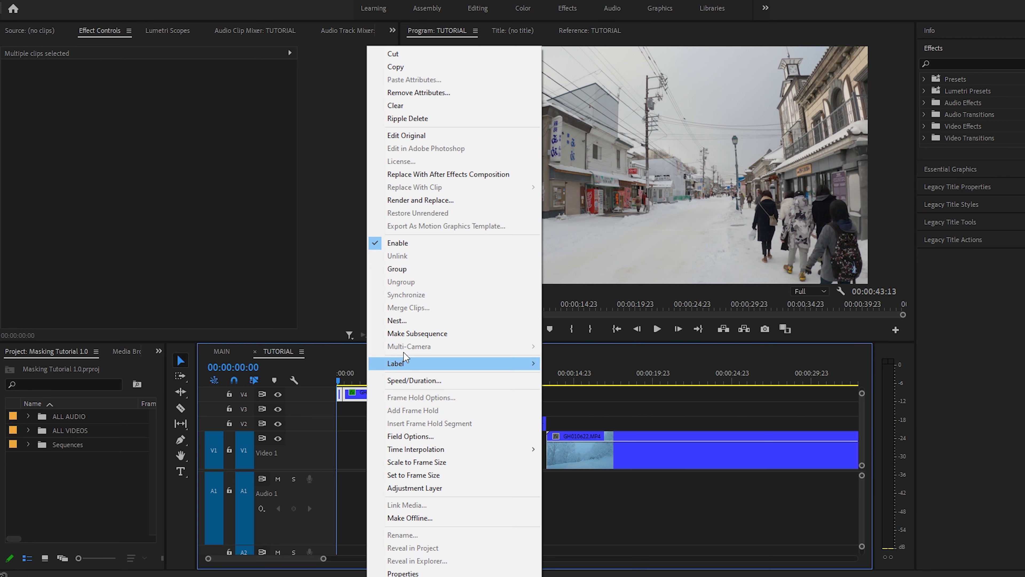
pyautogui.click(411, 325)
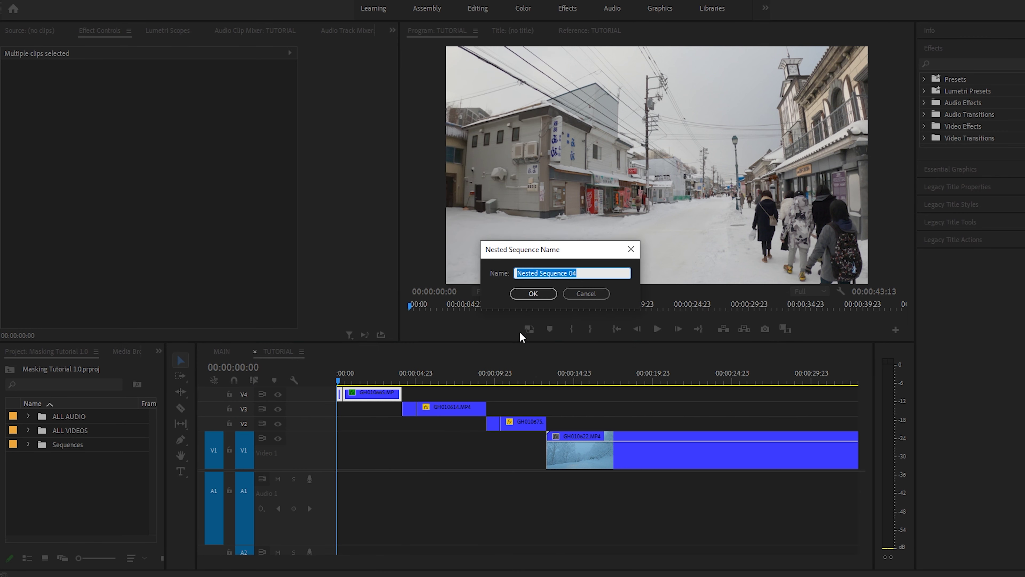
pyautogui.write('Nest Video 1')
pyautogui.press('Return')
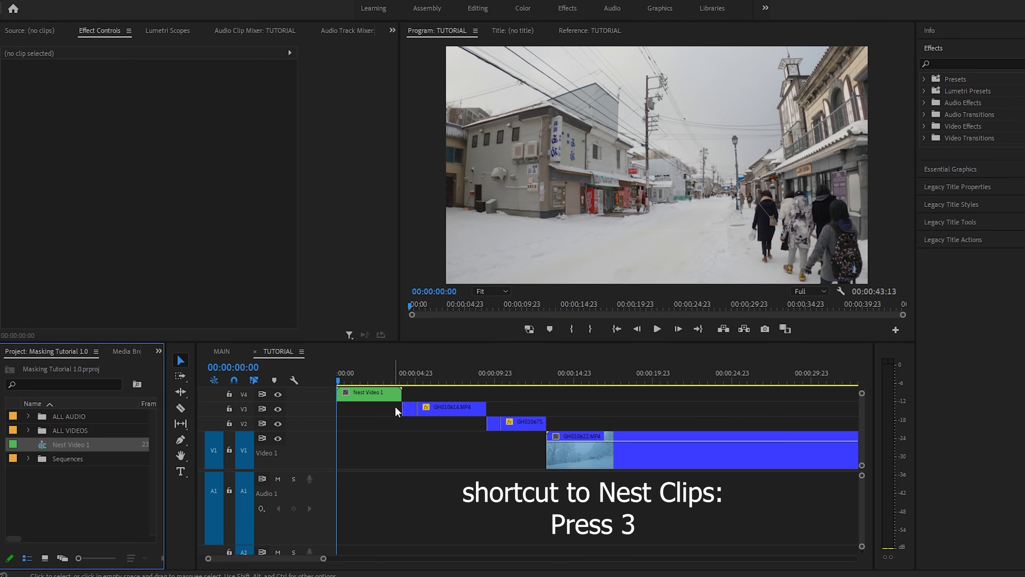
# - Nest the V3 and V2 clips as Nest Video 2 and Nest Video 3
pyautogui.click(452, 408)
pyautogui.write('3Nest Video 2')
pyautogui.press('Return')
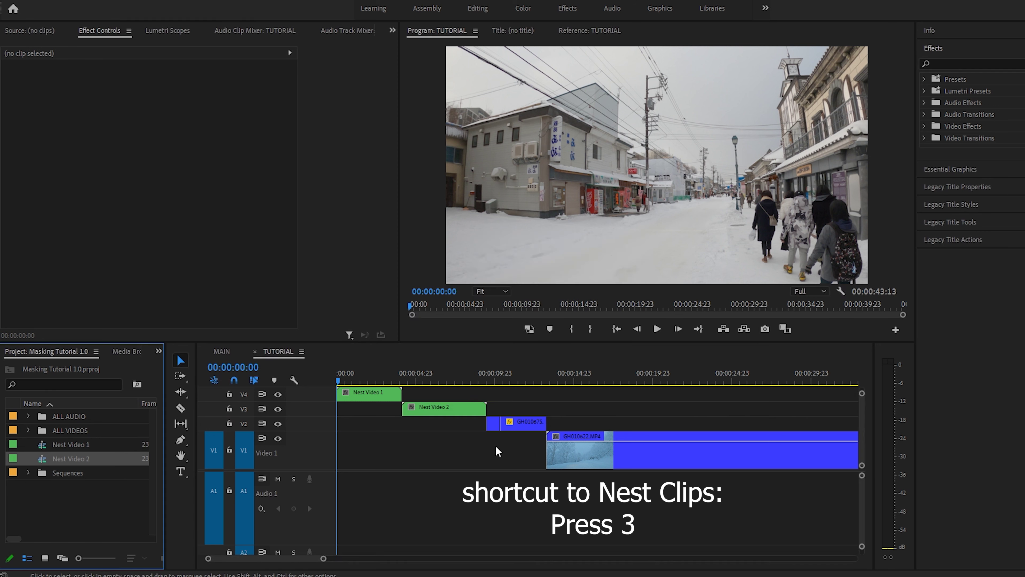
pyautogui.click(520, 423)
pyautogui.write('3Nest Video 3')
pyautogui.press('Return')
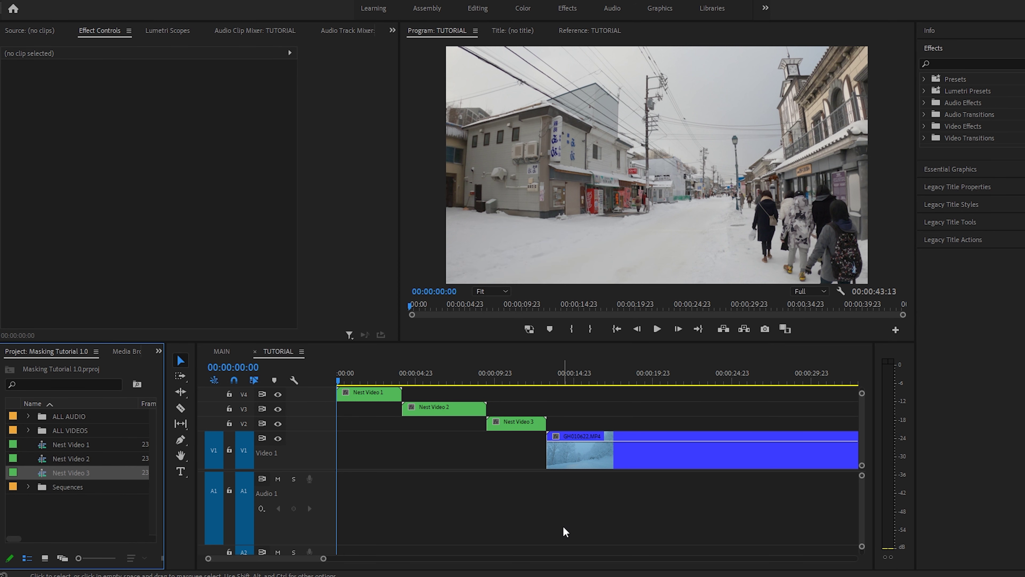
pyautogui.press('=')
pyautogui.press('Down')
# - Slide Nest Video 2 left so it starts at the playhead, overlapping Nest Video 1
pyautogui.moveTo(477, 409); pyautogui.dragTo(368, 409)
pyautogui.click(338, 378)
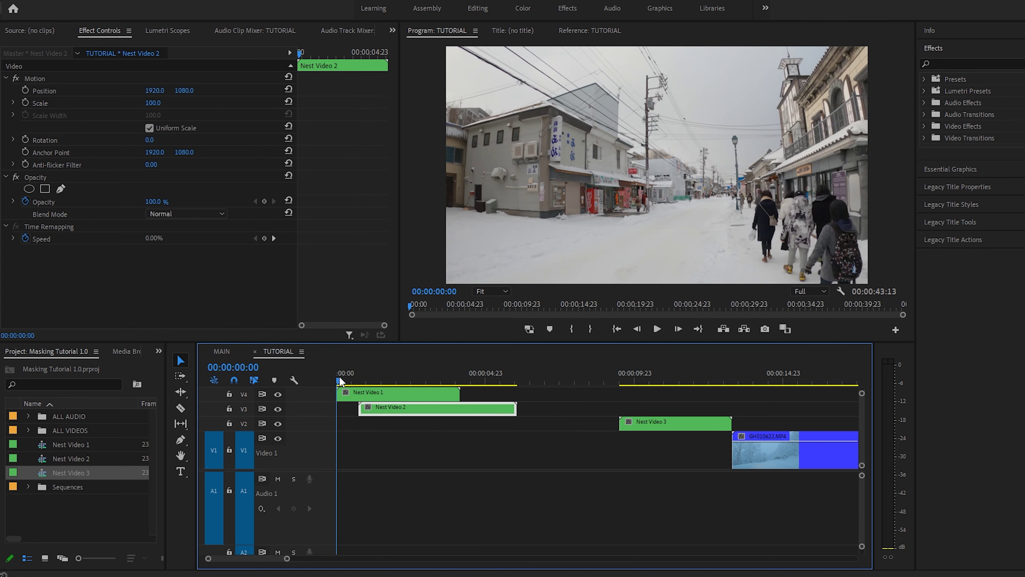
pyautogui.press('=')
pyautogui.press('=')
pyautogui.press('Left')
pyautogui.press('Left')
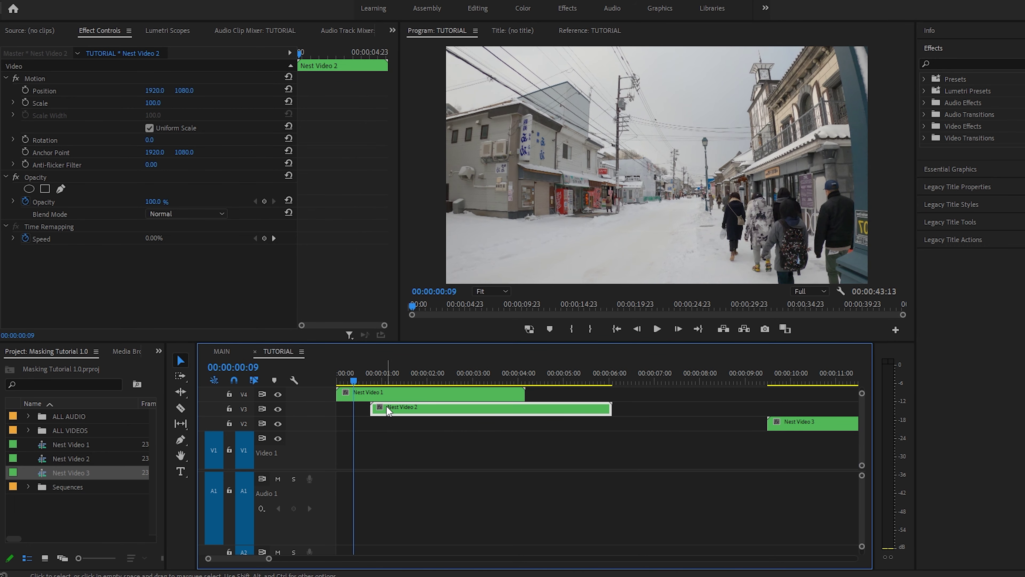
pyautogui.moveTo(385, 406); pyautogui.dragTo(370, 408)
# - Ramp Nest Video 1's Time Remapping speed up to 697%
pyautogui.click(351, 394)
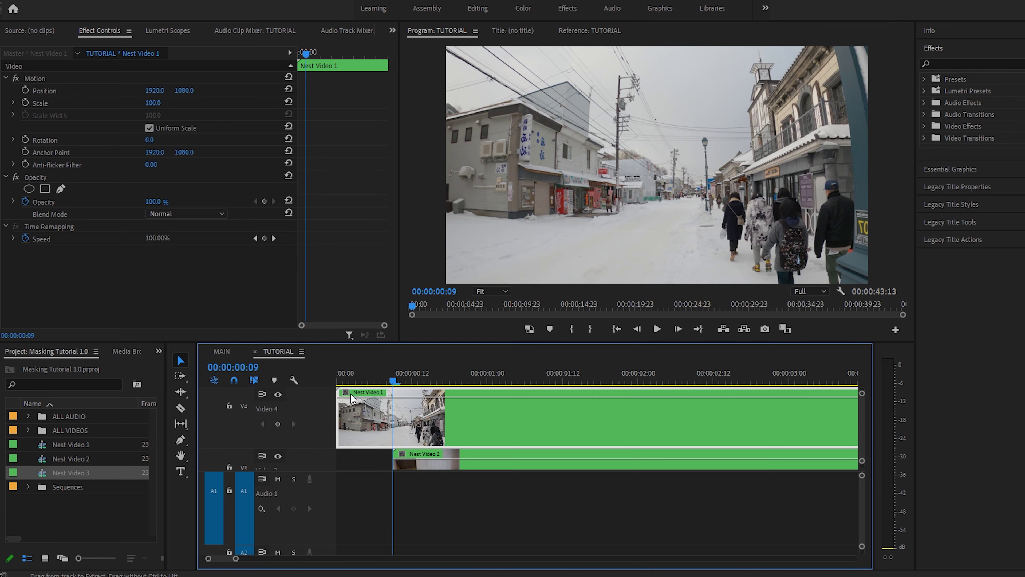
pyautogui.click(346, 393)
pyautogui.moveTo(371, 429)
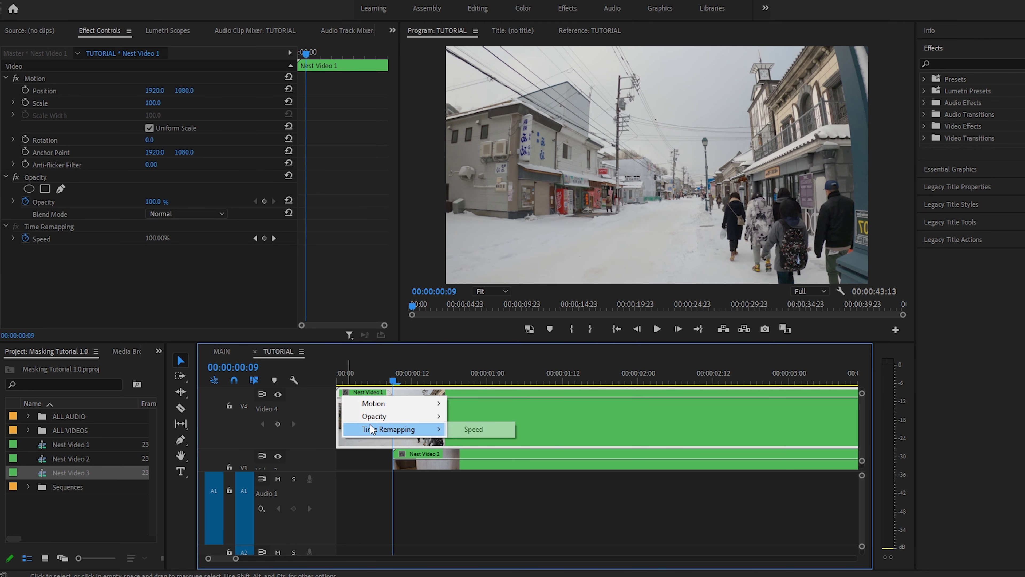
pyautogui.click(469, 428)
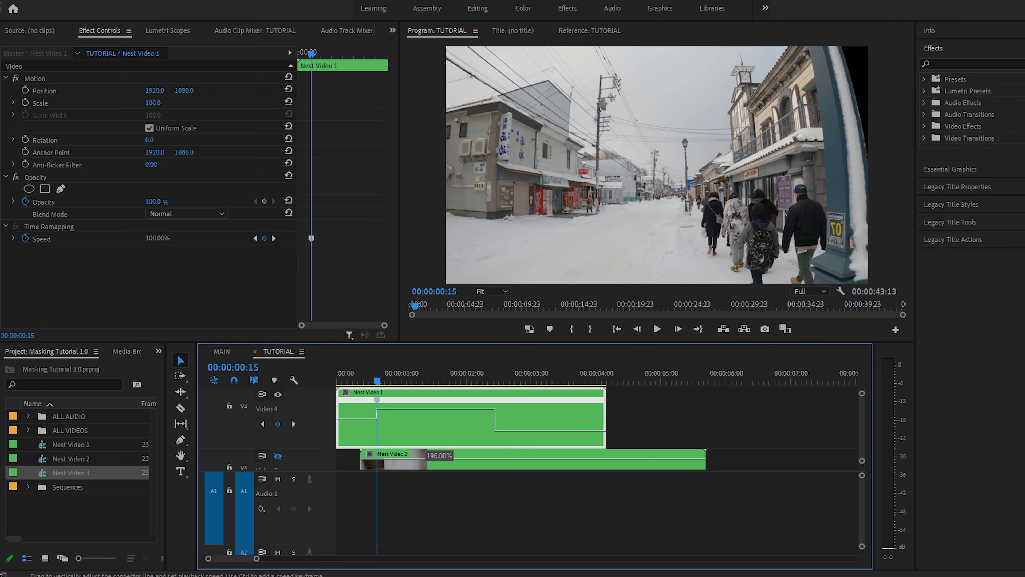
pyautogui.moveTo(403, 426); pyautogui.dragTo(403, 398)
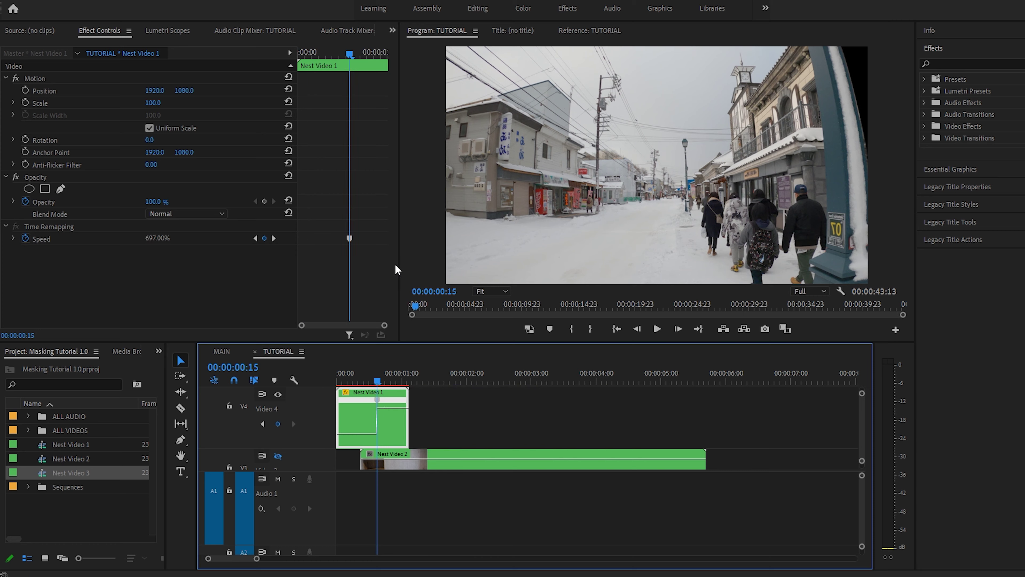
# - Play back the 697% speed ramp and select Nest Video 2
pyautogui.press('space')
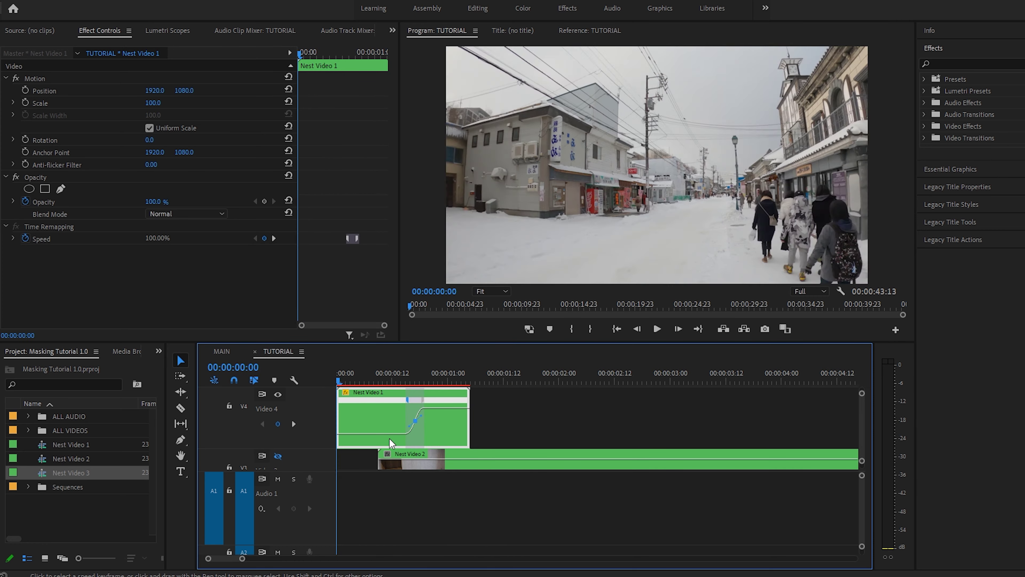
pyautogui.press('space')
pyautogui.press('-')
pyautogui.scroll(-3, 391, 443)
pyautogui.click(383, 436)
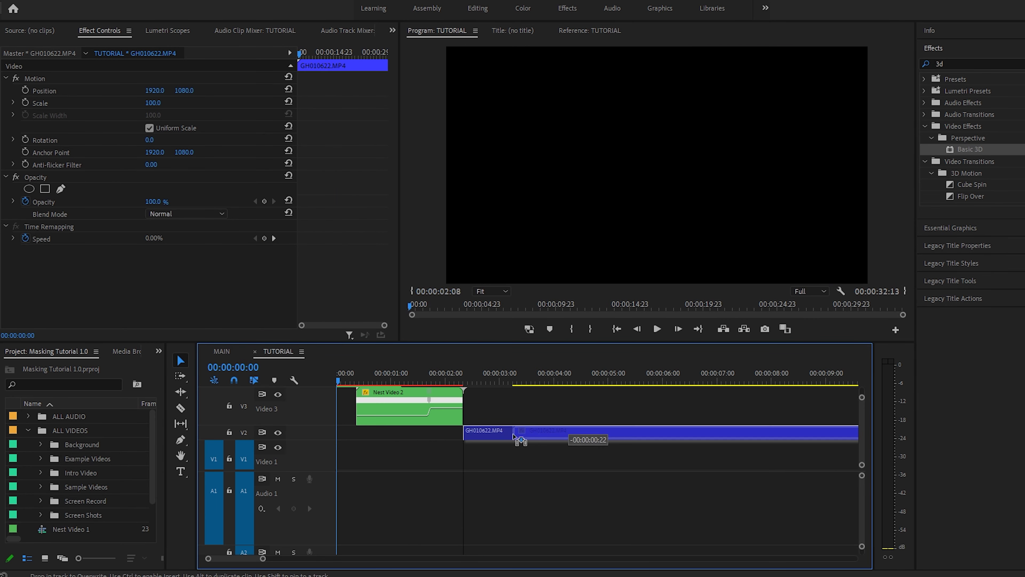
# - Slide GH010622.MP4 left on V2 to meet Nest Video 2 and replay the transition
pyautogui.moveTo(451, 440); pyautogui.dragTo(452, 440)
pyautogui.press('space')
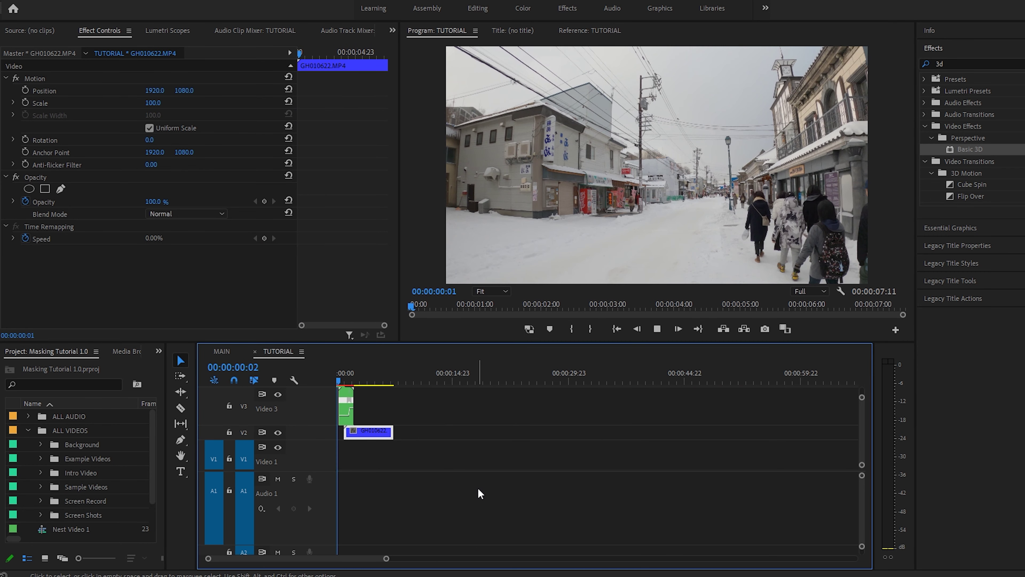
pyautogui.press('space')
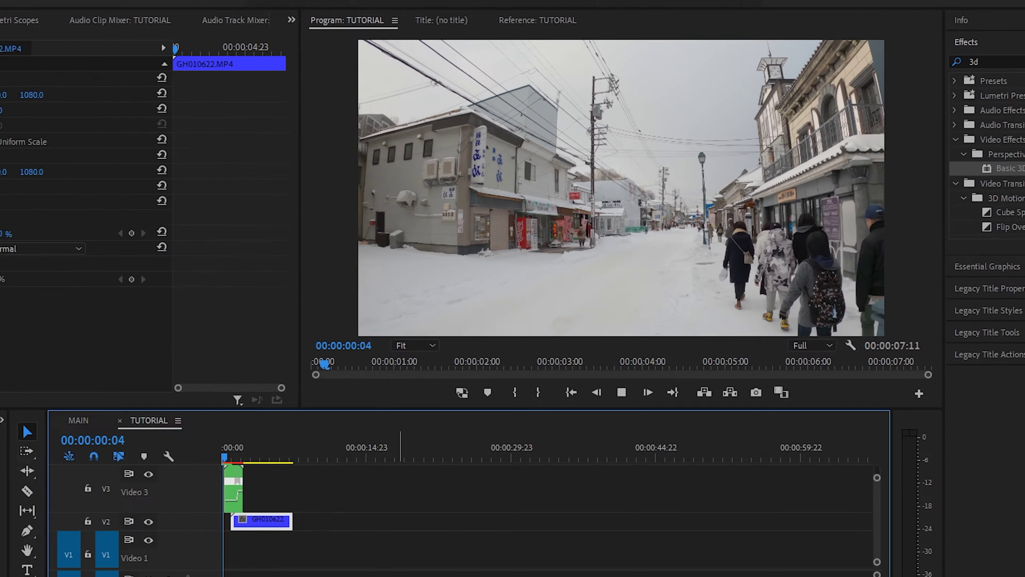